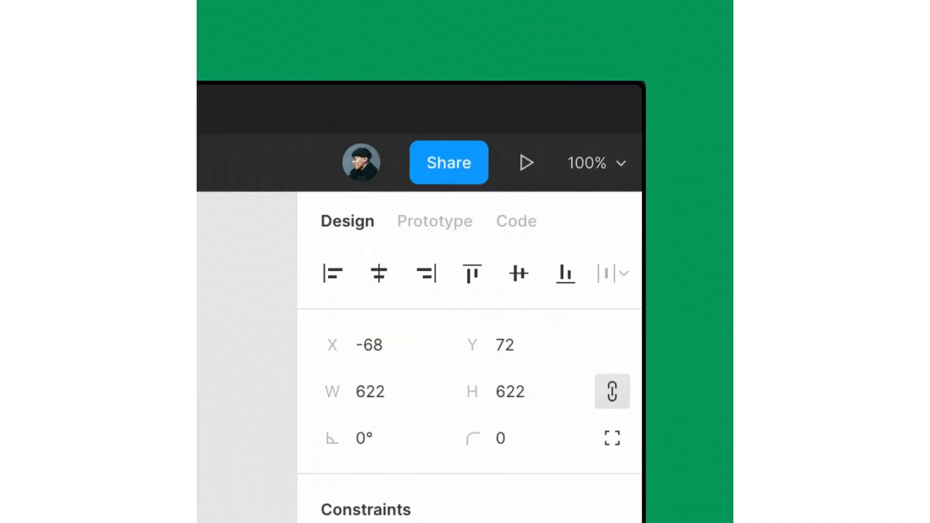
- Invite a collaborator by e-mail to the Homepage Winter 2019 file with view-only access
left_click(449, 170)
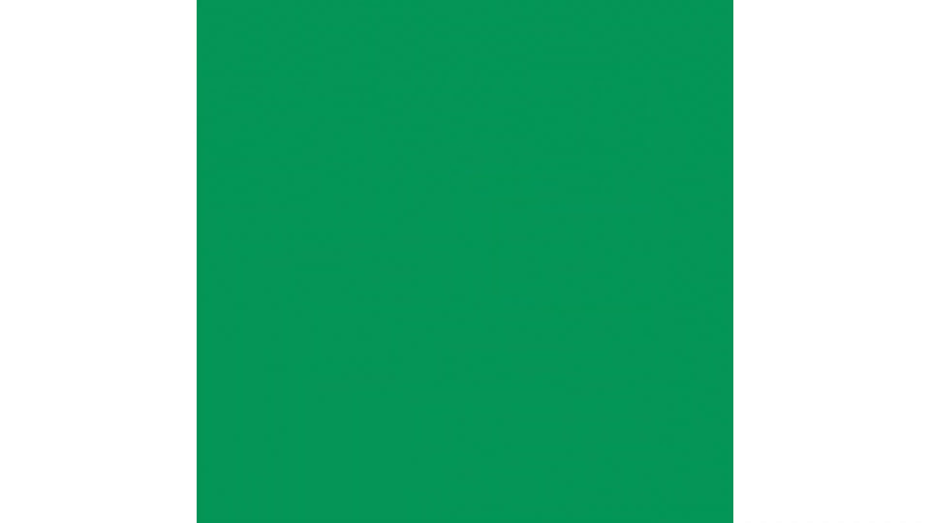
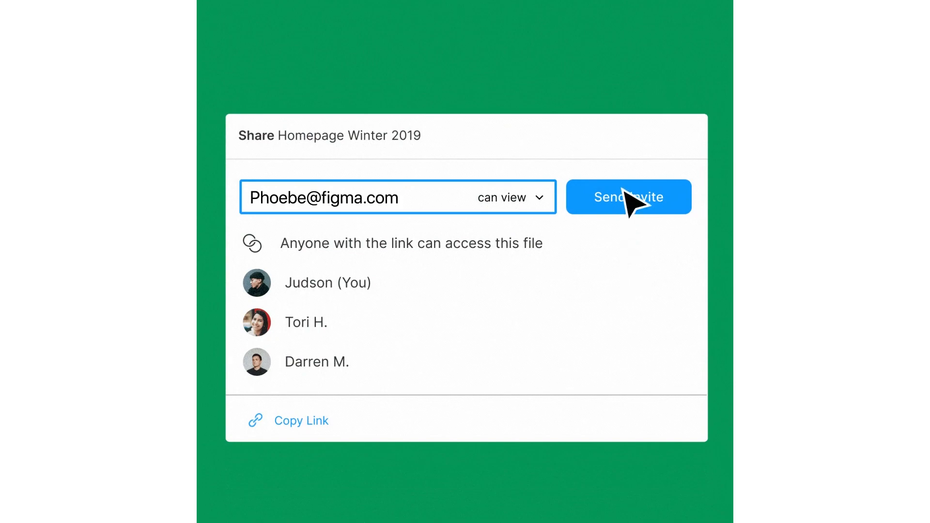
left_click(623, 191)
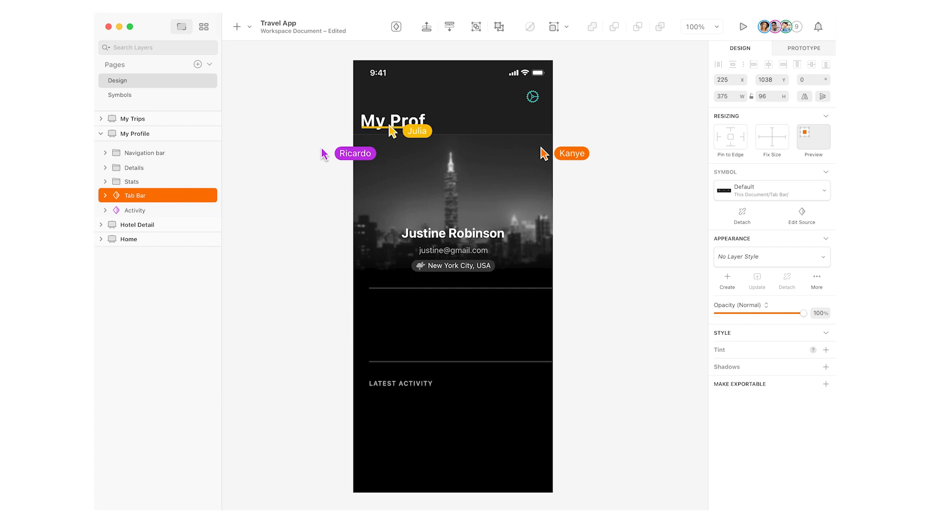
- Drag the Tab Bar down into the bottom of the My Profile artboard
left_click_drag(267, 521, 435, 463)
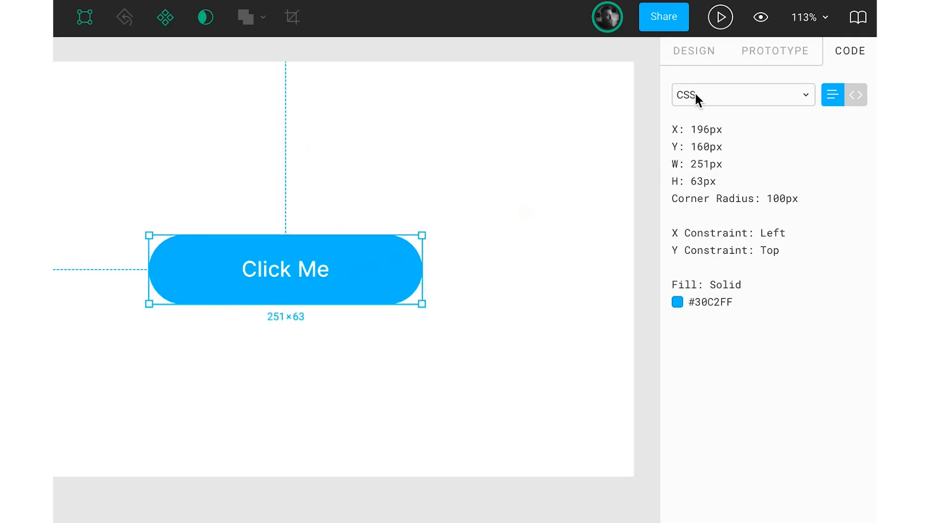
- Switch the Click Me button's code specs from CSS to iOS and upload the Sketch document to Cloud
left_click(696, 97)
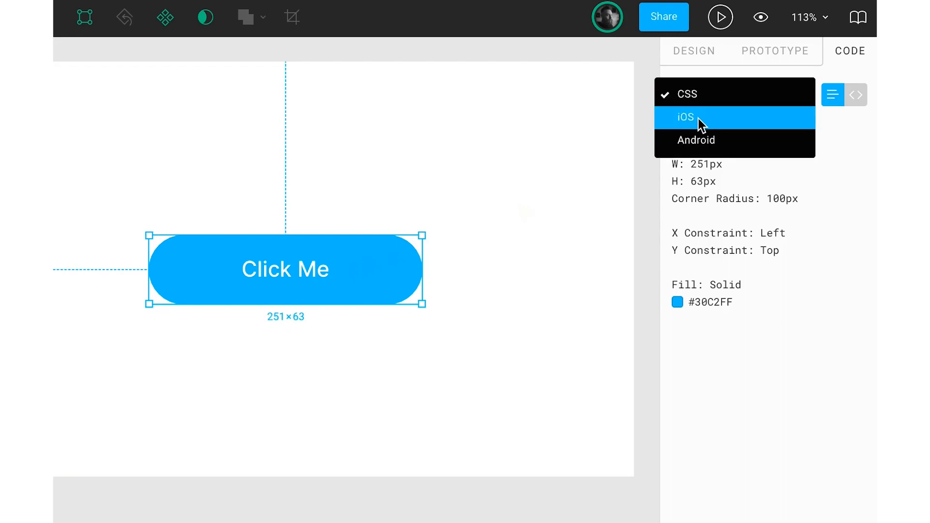
left_click(699, 119)
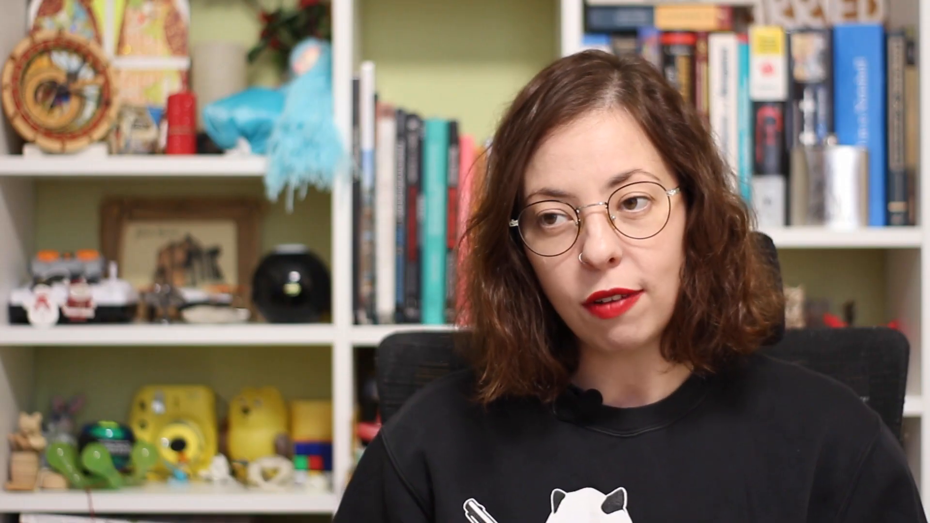
left_click(654, 363)
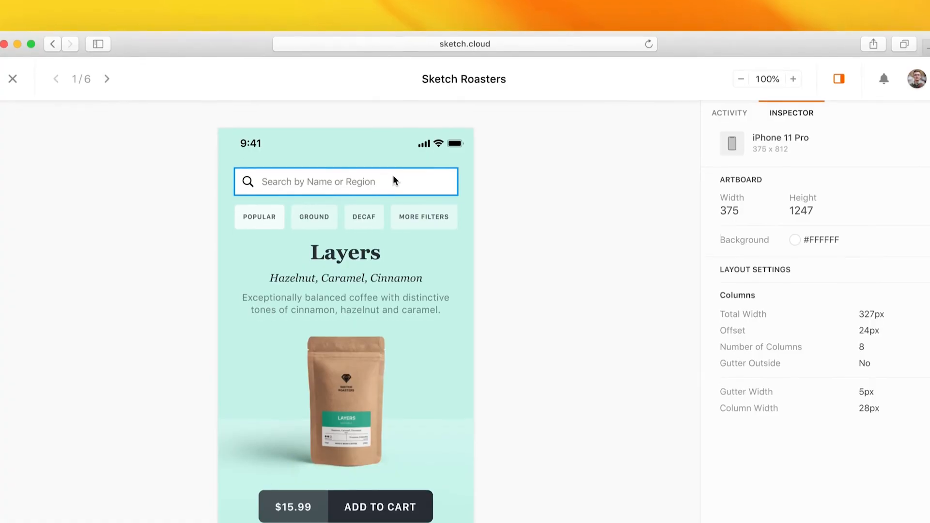
- Inspect the Search Bar and Layers title properties on sketch.cloud and pick a fill colour copy format
left_click(449, 206)
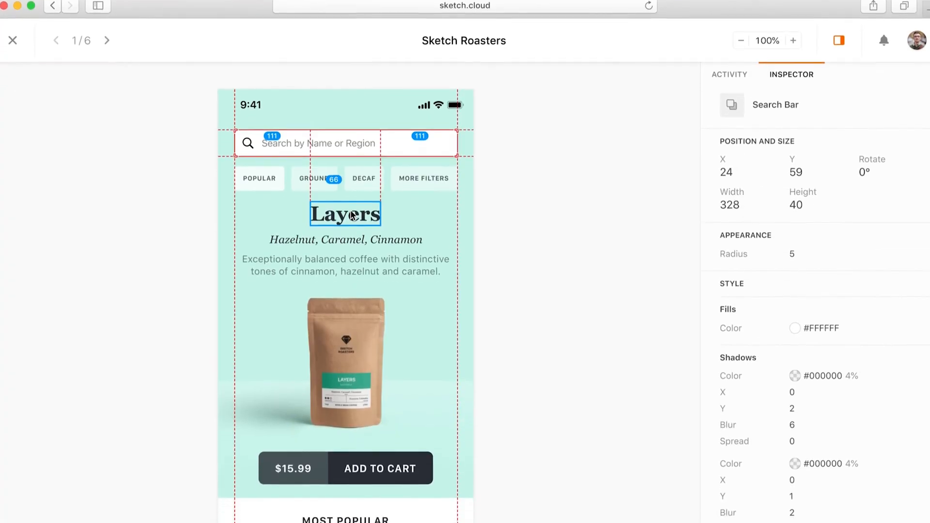
left_click(354, 216)
left_click(380, 469)
left_click(918, 328)
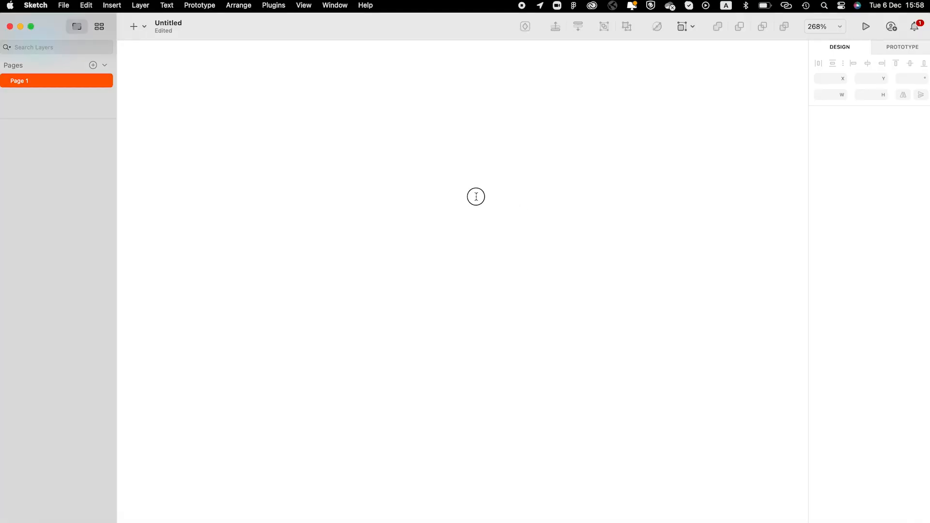
- Place white 'Button' text on a blue rounded rectangle and group both layers
left_click(476, 196)
type("Button")
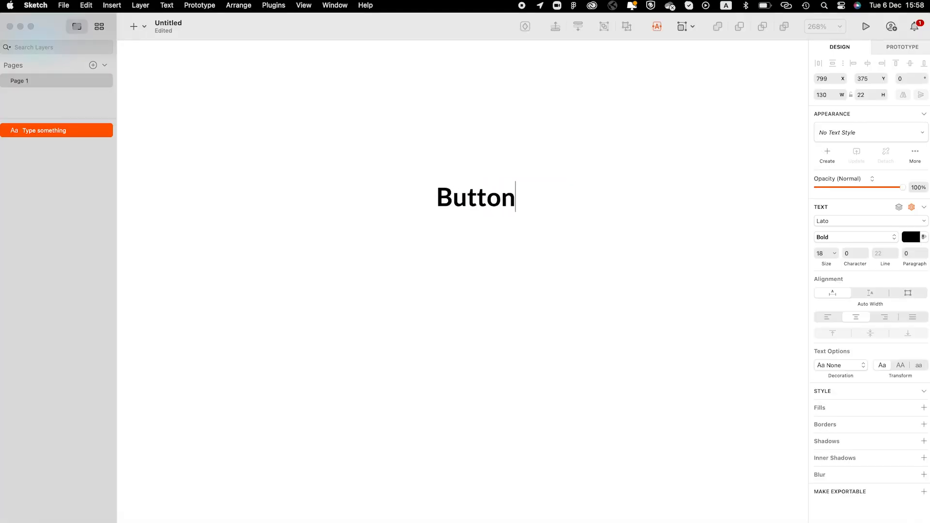
left_click(614, 200)
left_click_drag(529, 231, 537, 227)
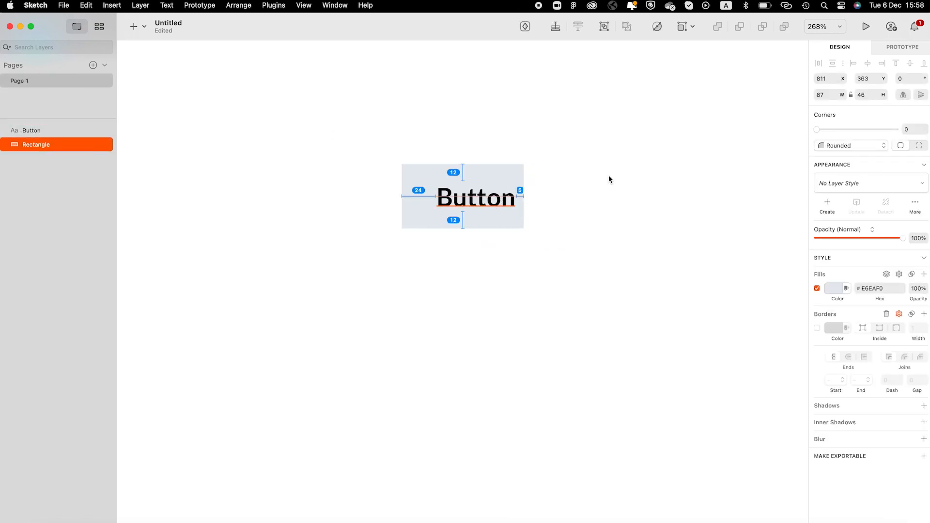
left_click(833, 289)
left_click(476, 197)
left_click(907, 237)
key("super+a")
key("super+g")
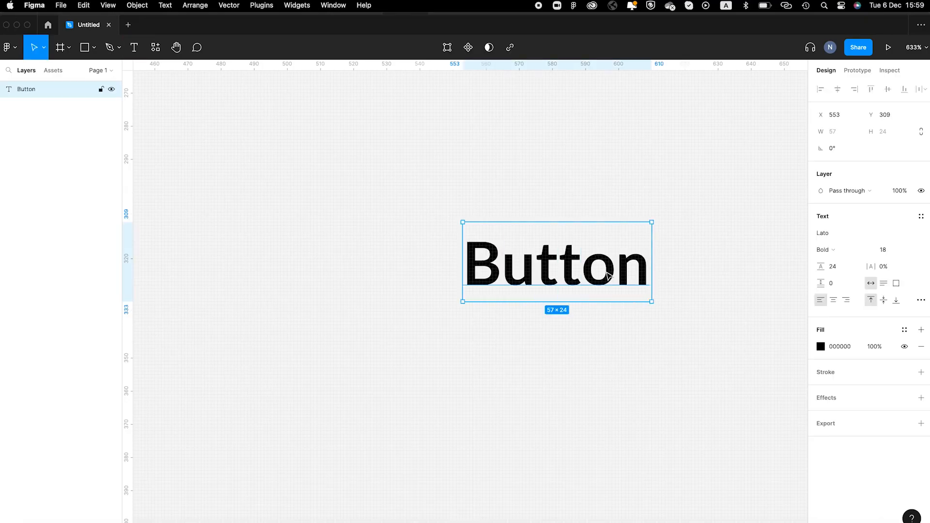
- Wrap the Button text in an auto-layout frame with 24 and 12 padding and move it up-left
key("shift+a")
left_click(885, 279)
type("12")
left_click(833, 278)
type("24")
key("Return")
left_click_drag(637, 295, 518, 263)
- Round the frame's corners, fill it vivid blue, and make the Button text white
left_click(869, 182)
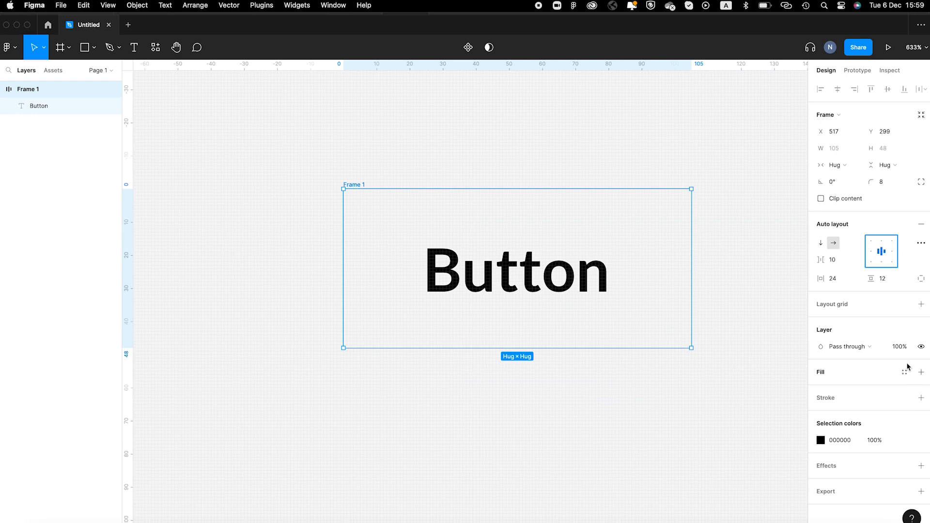
left_click(921, 373)
left_click(821, 390)
left_click(771, 417)
left_click_drag(785, 310, 811, 268)
left_click(821, 457)
left_click_drag(698, 310, 673, 264)
left_click(640, 160)
left_click_drag(351, 185, 328, 193)
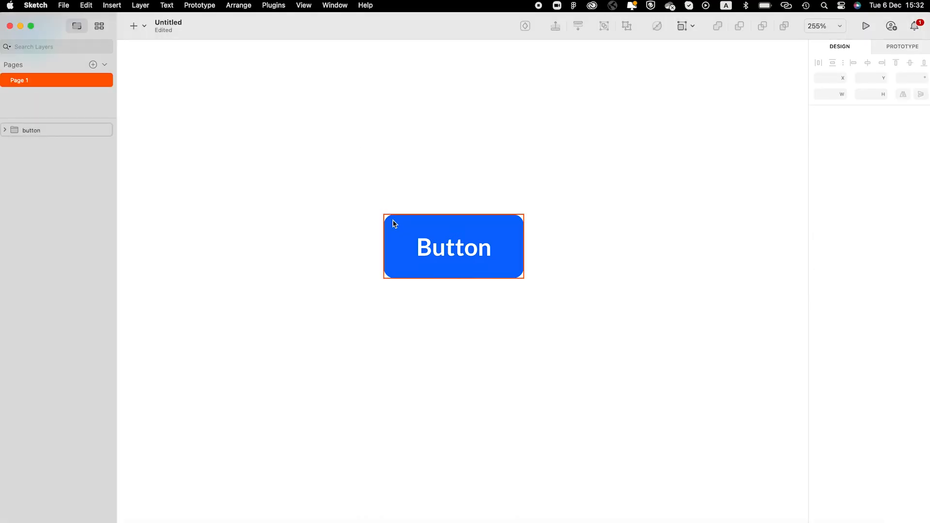
- Turn the Sketch button group into a 'button' symbol on a new Symbols page and check the Figma component
left_click(393, 221)
left_click(530, 27)
left_click(565, 326)
left_click(40, 96)
left_click(399, 194)
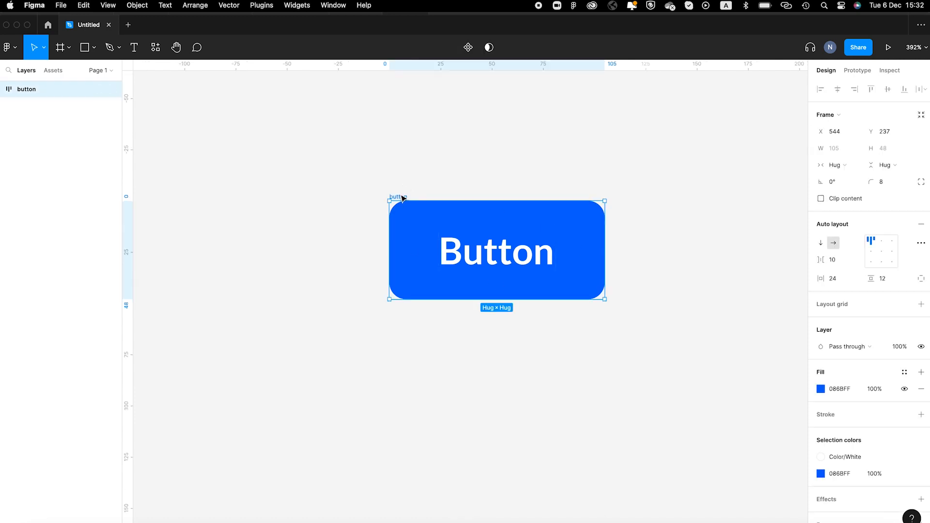
left_click(554, 133)
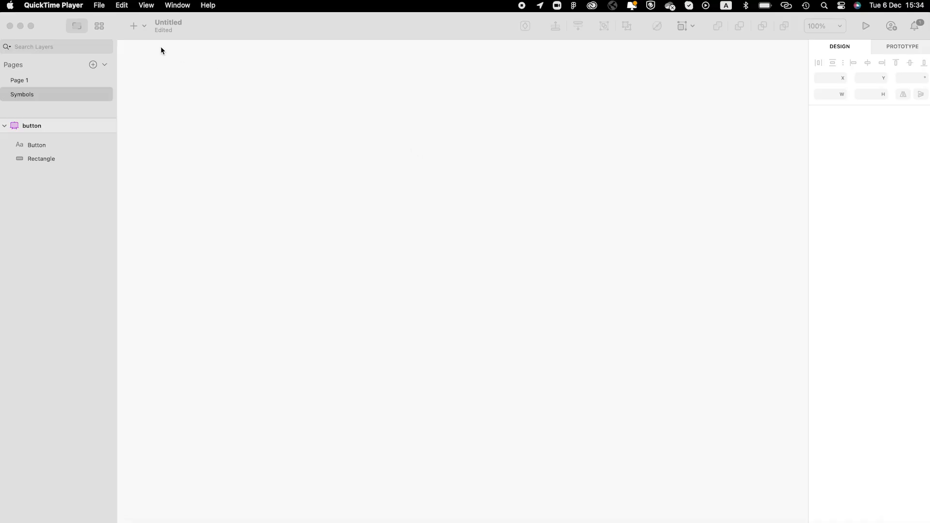
left_click(177, 64)
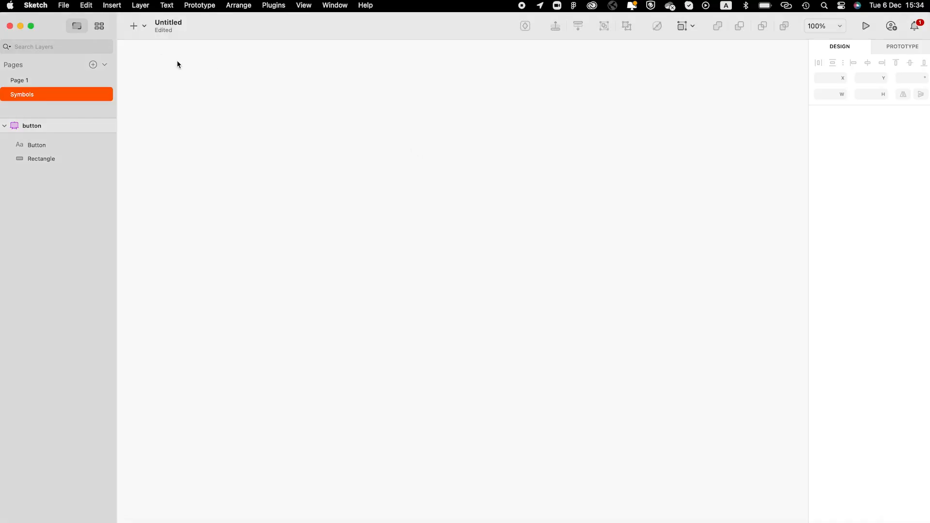
- Place the iOS UI Design Navigation > Segmented Control > Small - First symbol on the canvas
left_click(145, 27)
mouse_move(192, 206)
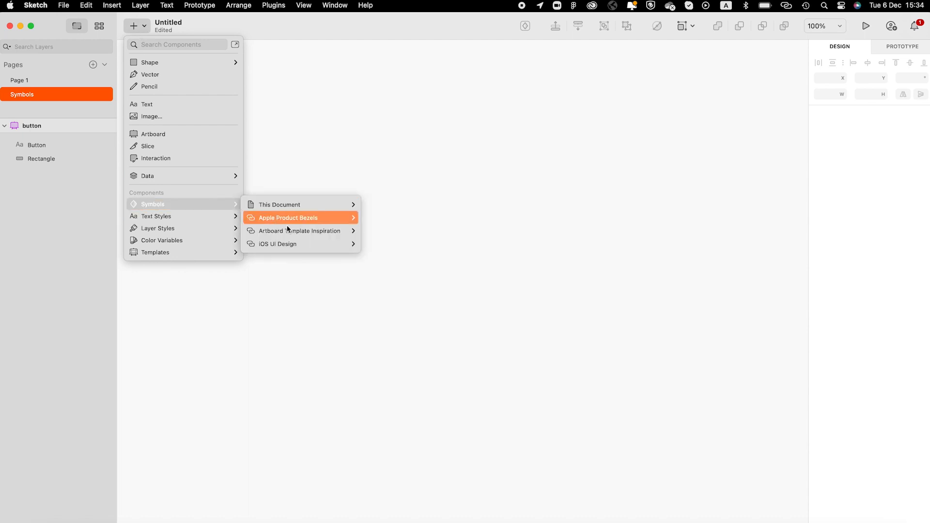
mouse_move(298, 248)
mouse_move(403, 262)
mouse_move(488, 263)
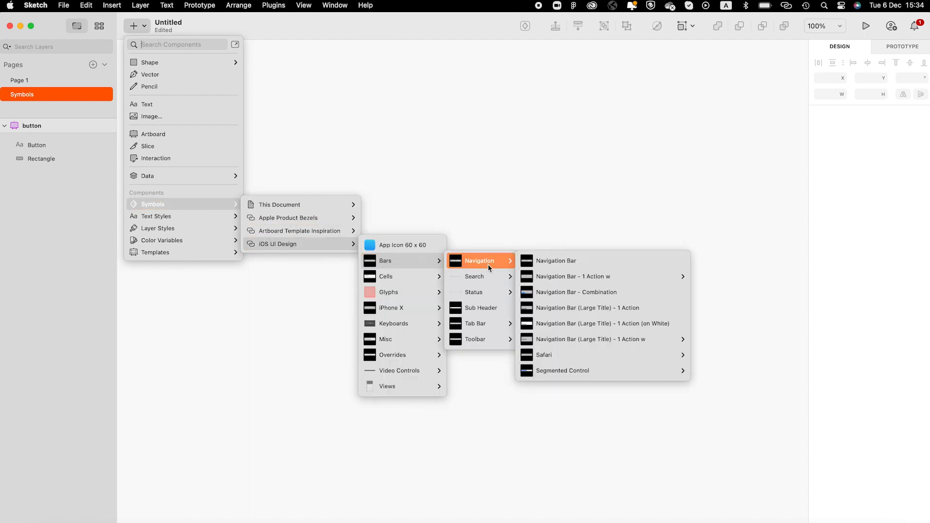
mouse_move(589, 278)
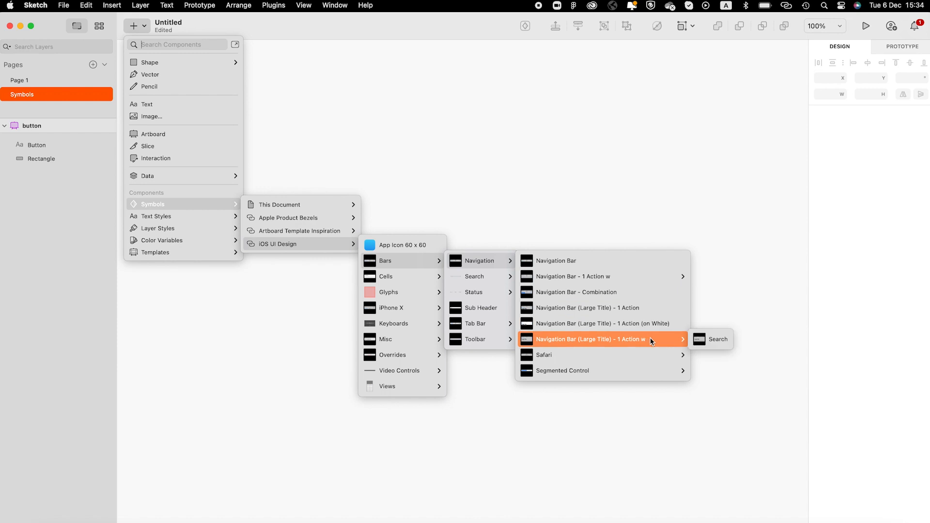
mouse_move(653, 369)
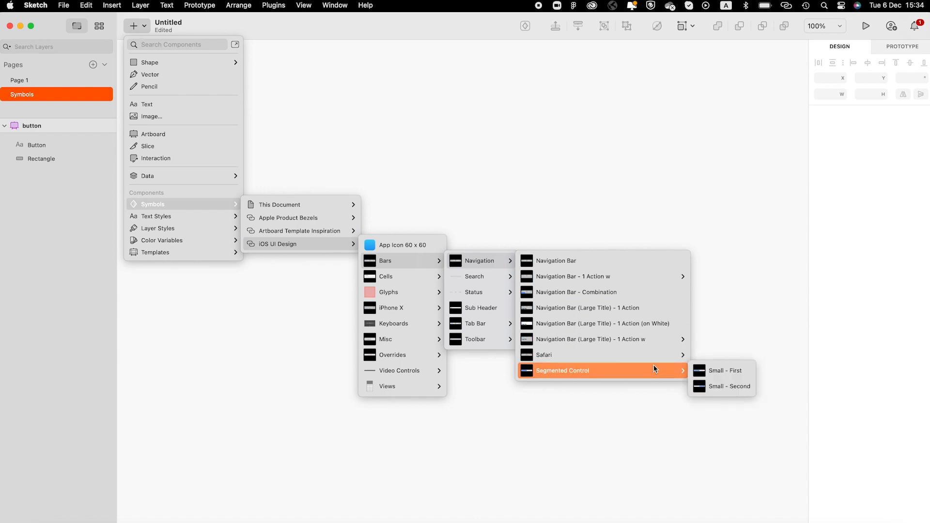
left_click(701, 373)
left_click(505, 214)
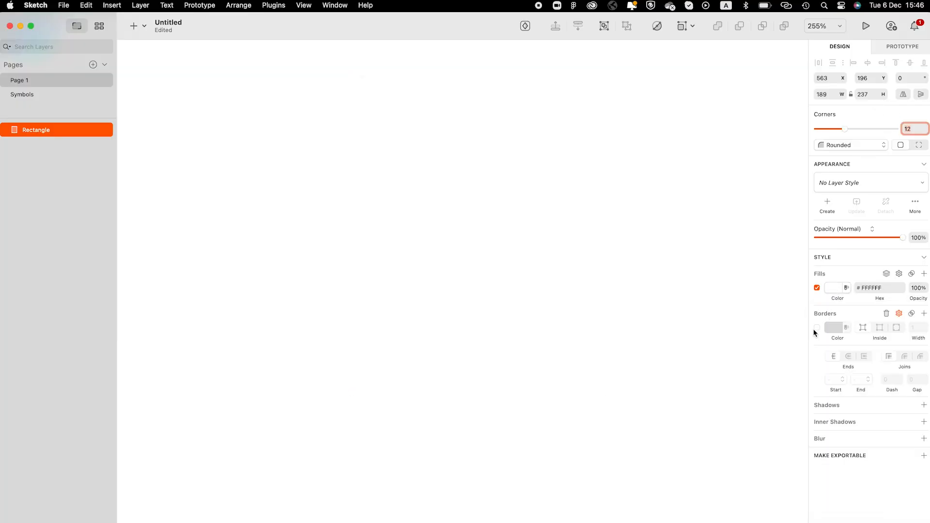
- Give the card a FFFFFF fill, a 2 px 1E0CE8 border, and a shadow with blur 24
left_click(817, 328)
left_click(833, 327)
type("1E0CE8")
left_click(583, 264)
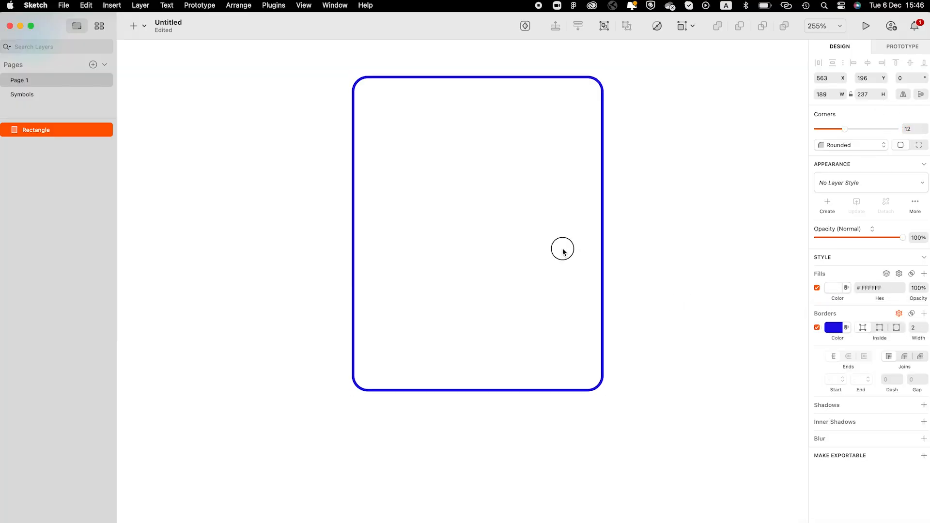
left_click(924, 406)
left_click(834, 419)
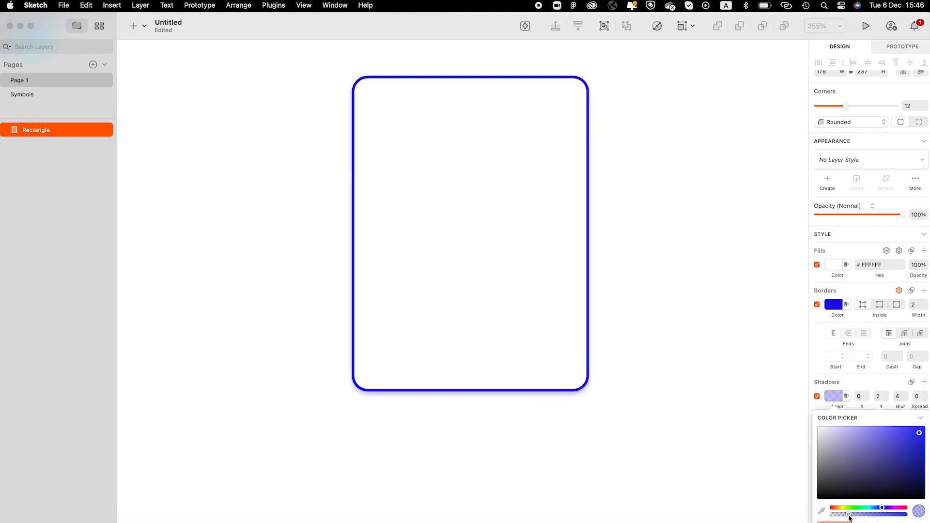
key("Return")
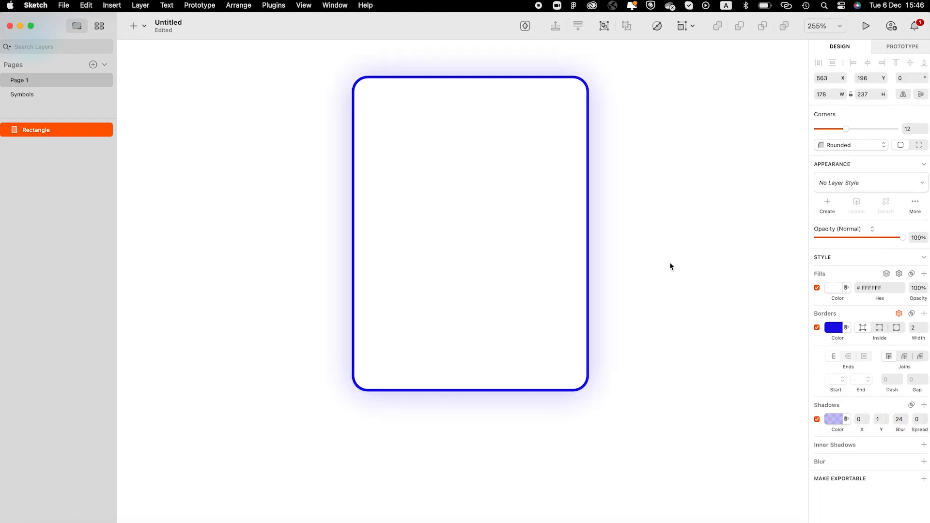
scroll(669, 263, "up", 2)
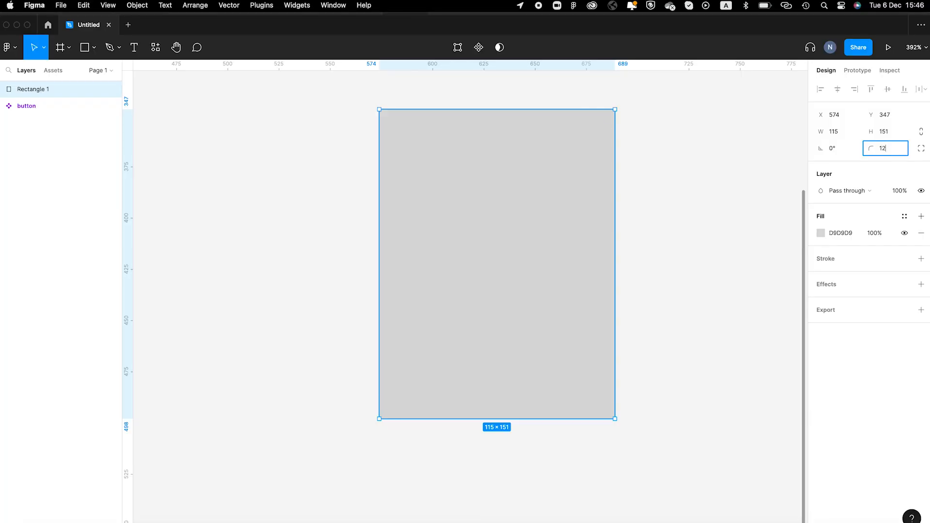
- Apply the white fill style, a Button/Primary border and the Shadow/Popover effect to the rectangle
left_click(898, 226)
left_click(829, 332)
left_click(899, 242)
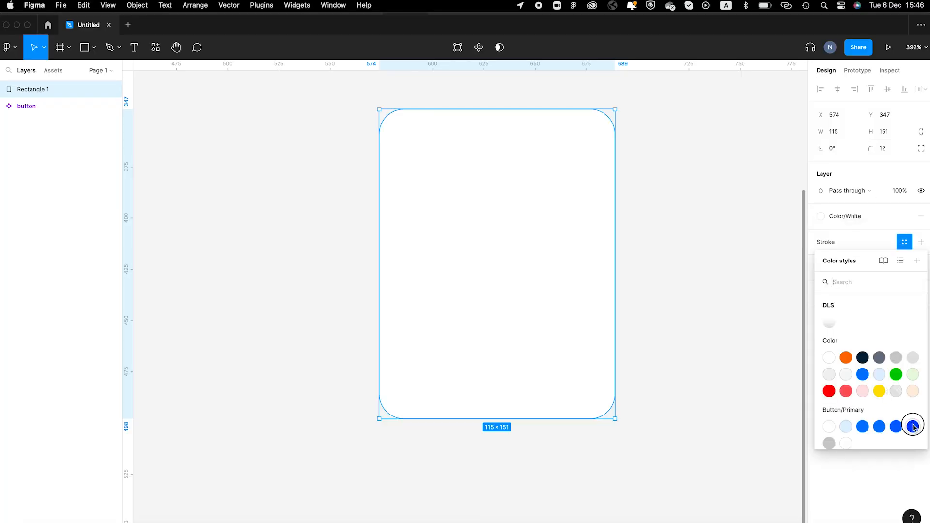
left_click(913, 427)
left_click(888, 258)
left_click(906, 285)
left_click(849, 440)
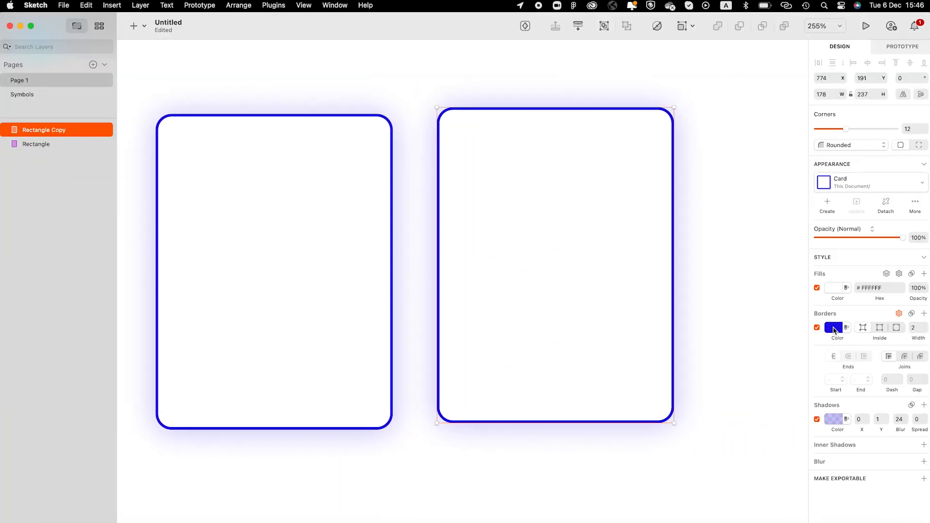
- Save an orange-bordered card as style Card 2, then restyle with a Color/Red border and Shadow/Block
left_click(834, 331)
left_click(838, 457)
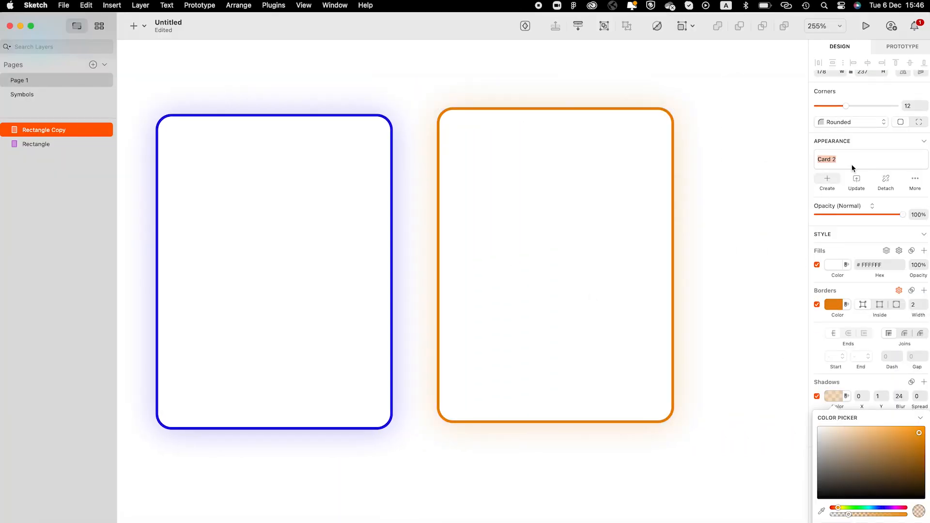
left_click(832, 191)
left_click(848, 240)
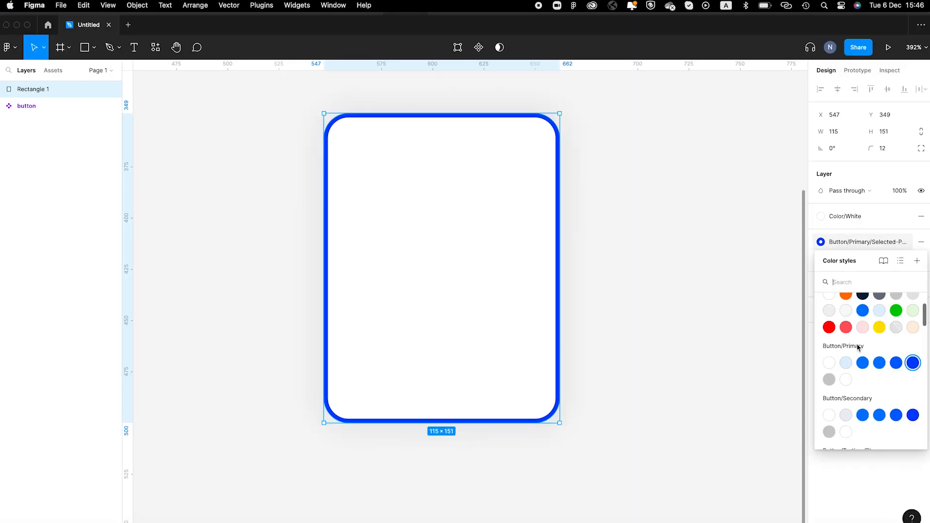
left_click(831, 331)
left_click(866, 289)
left_click(855, 387)
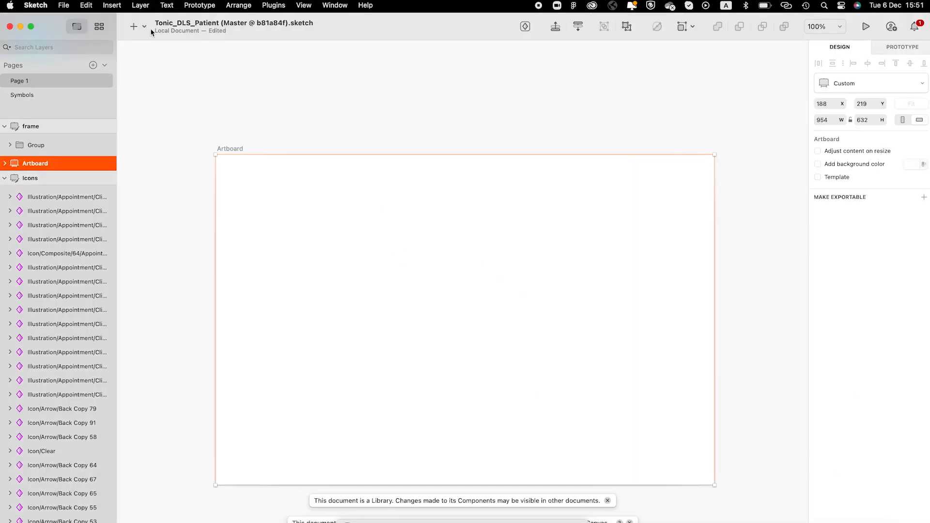
left_click(137, 26)
- Place text in the Web > Header > H2F-42 > Normal > Left style on the artboard and centre it
mouse_move(187, 207)
mouse_move(273, 218)
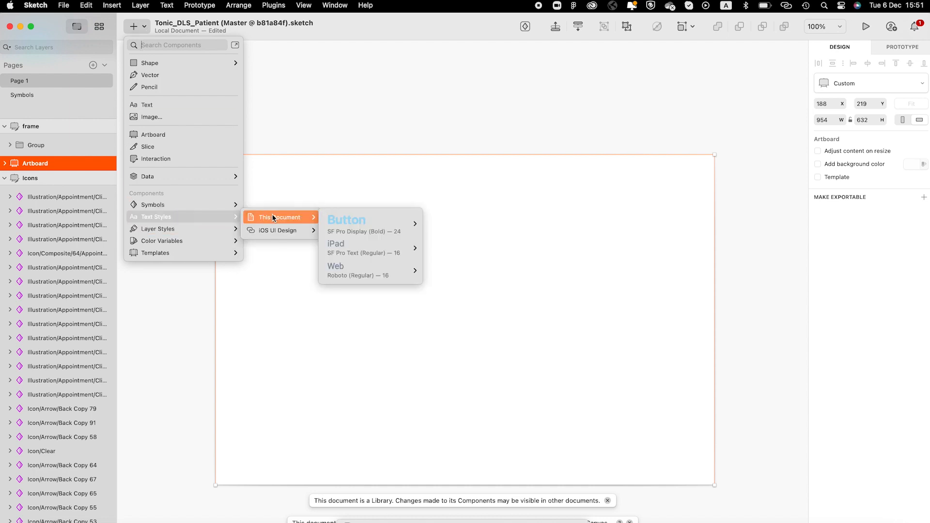
mouse_move(368, 270)
mouse_move(458, 295)
mouse_move(596, 351)
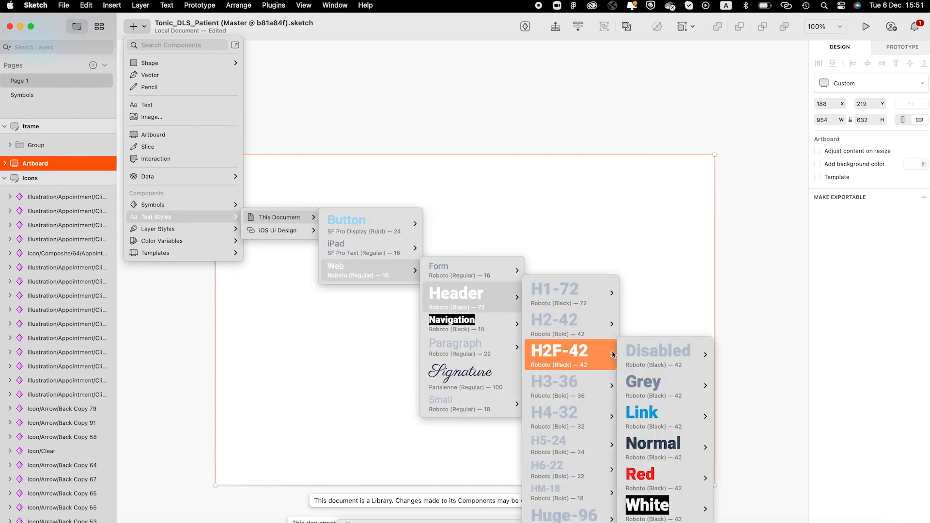
mouse_move(663, 444)
left_click(744, 471)
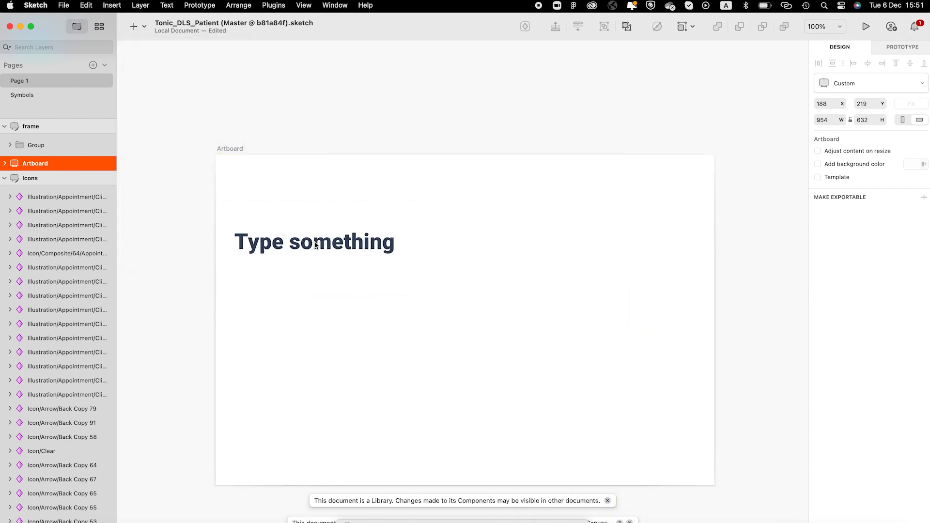
left_click(314, 244)
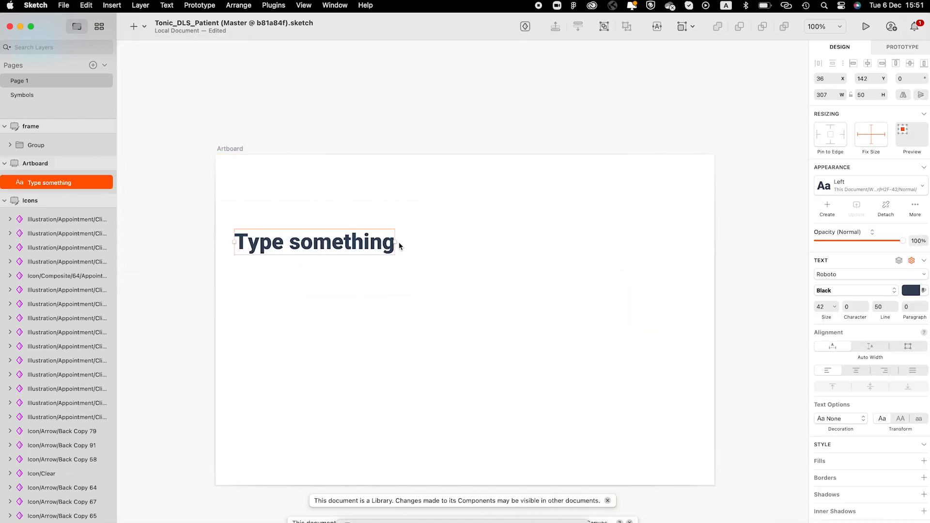
left_click(852, 371)
- Switch the text style to the Right then Center variant, try an orange colour, then undo
left_click(841, 190)
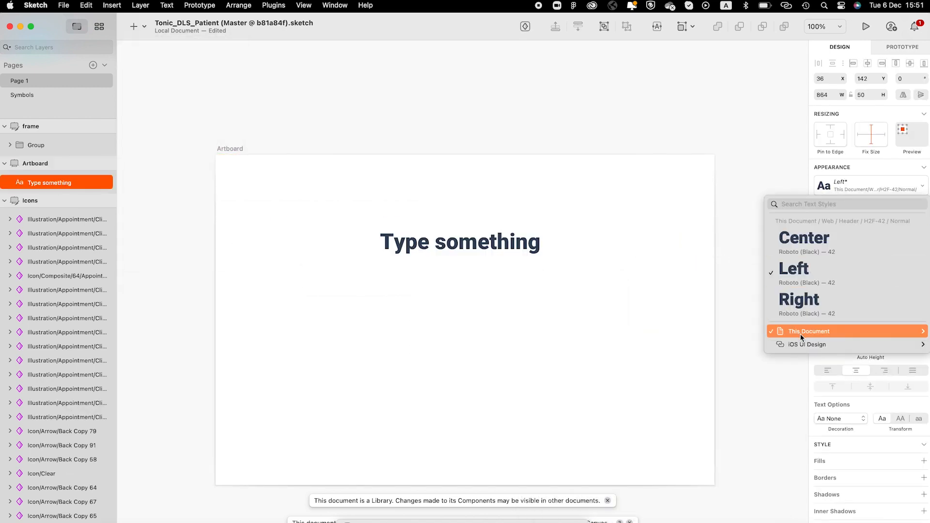
left_click(810, 308)
left_click(839, 186)
left_click(836, 238)
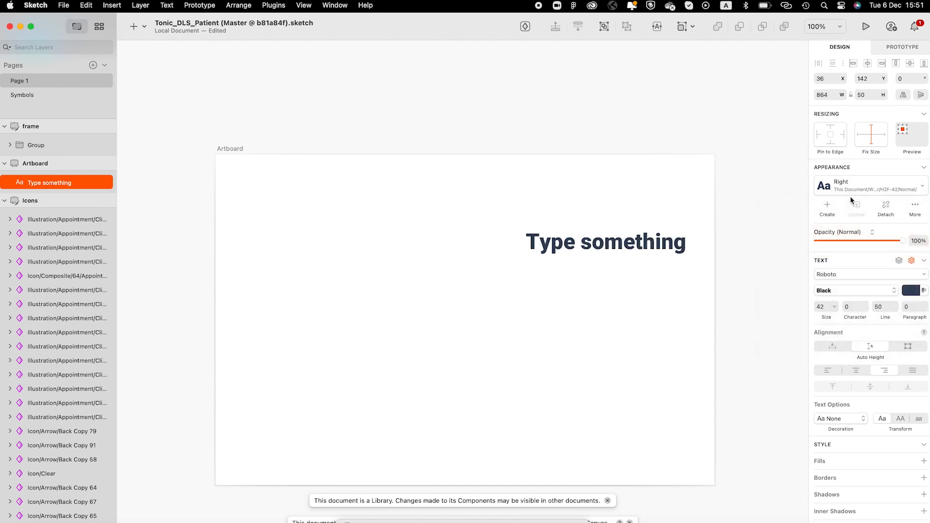
left_click(849, 190)
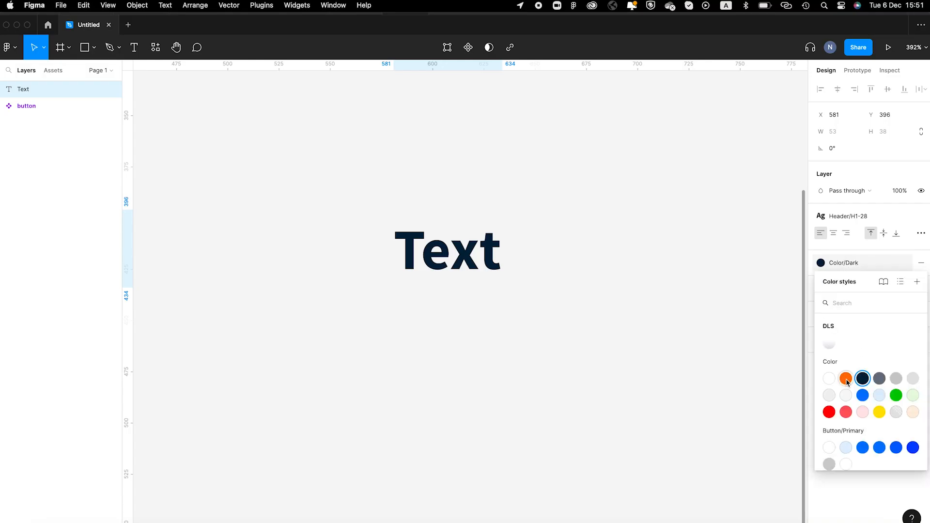
left_click(846, 379)
left_click(845, 262)
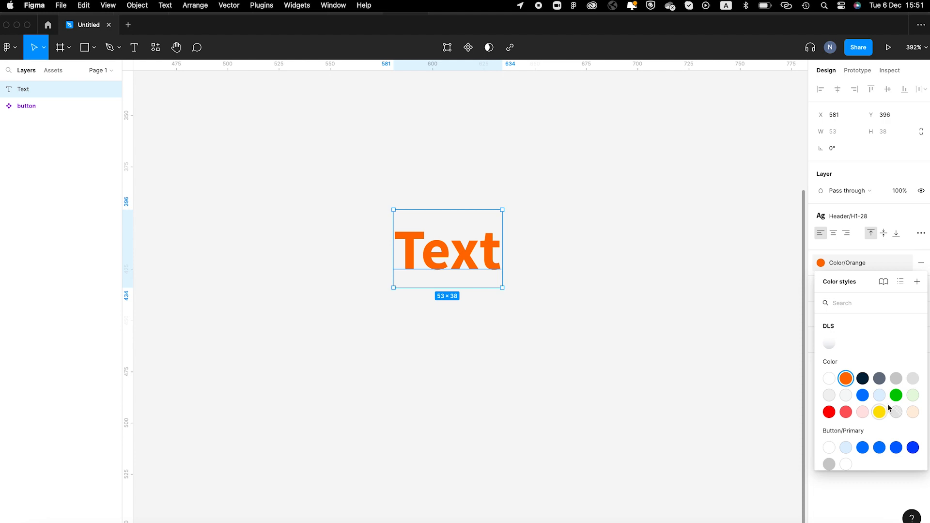
key("Escape")
key("super+z")
key("super+z")
key("super+z")
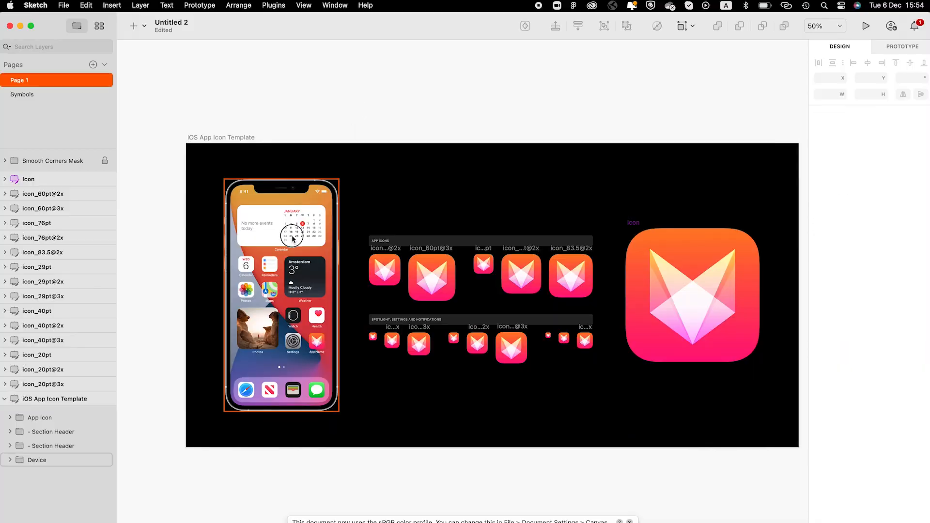
- Copy the Sketch phone mockup into Google Slides and centre it on the slide
left_click(291, 234)
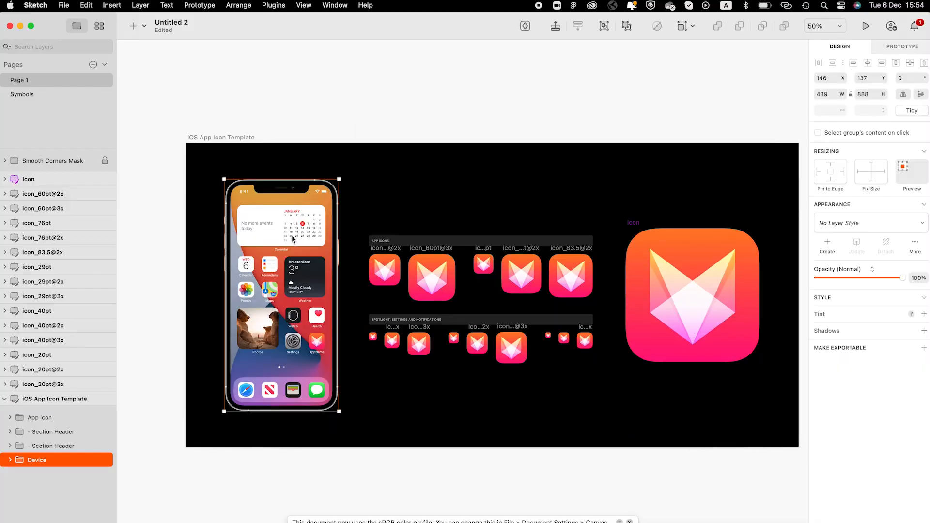
key("super+Tab")
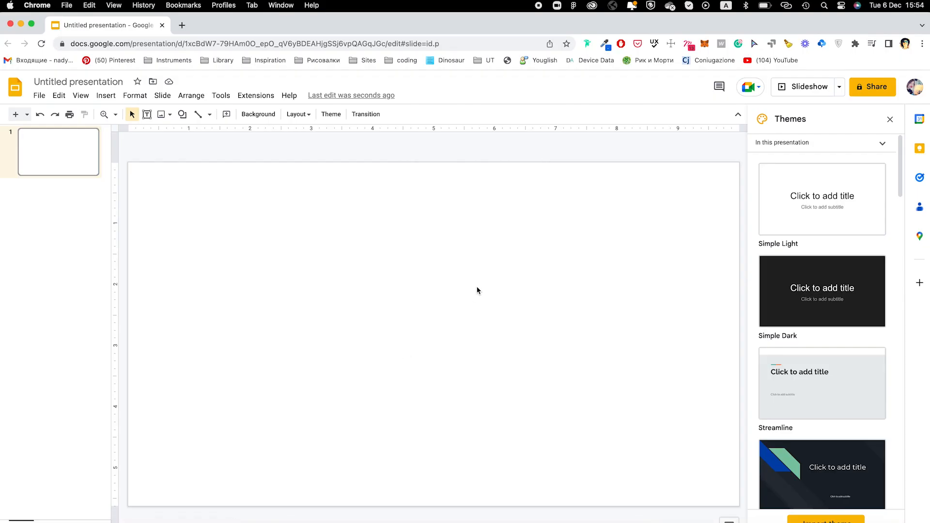
key("super+v")
left_click_drag(249, 264, 367, 264)
left_click(464, 266)
- Copy the phone image from Figma as PNG and paste it onto the slide
key("super+Tab")
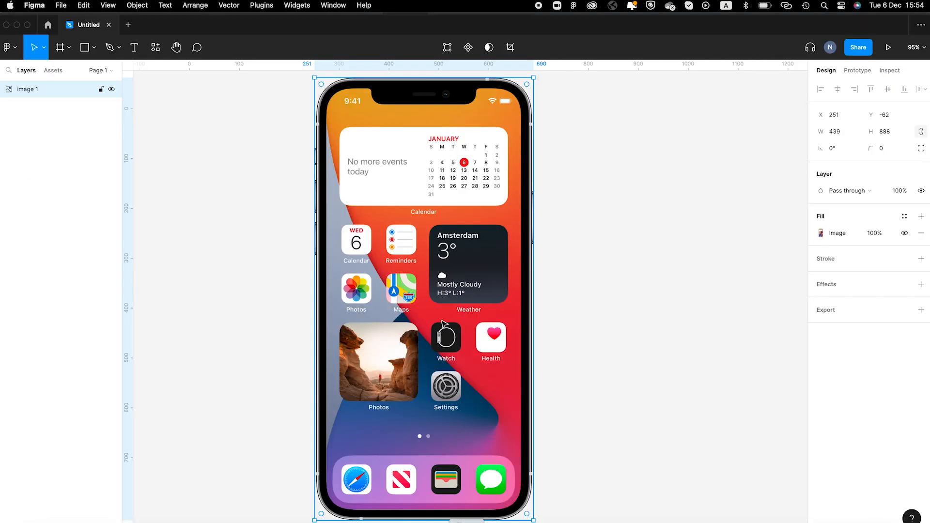
right_click(440, 261)
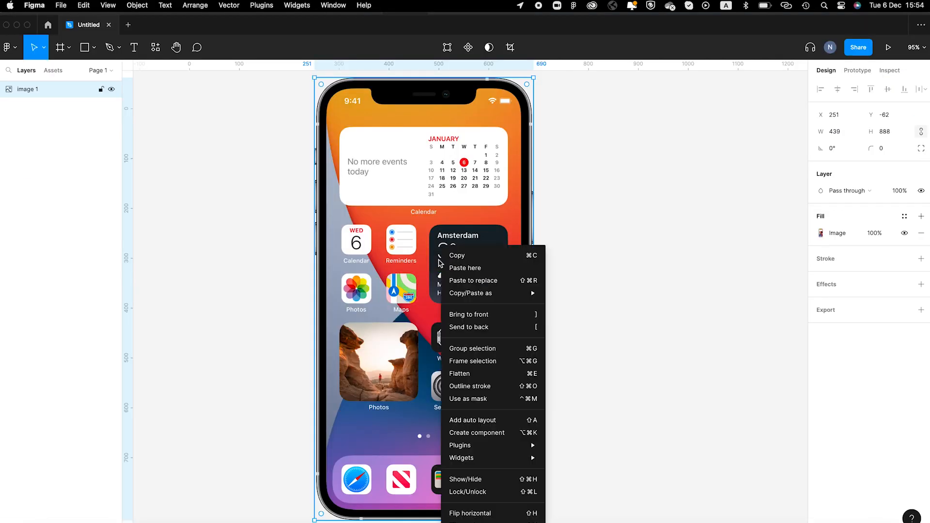
mouse_move(475, 293)
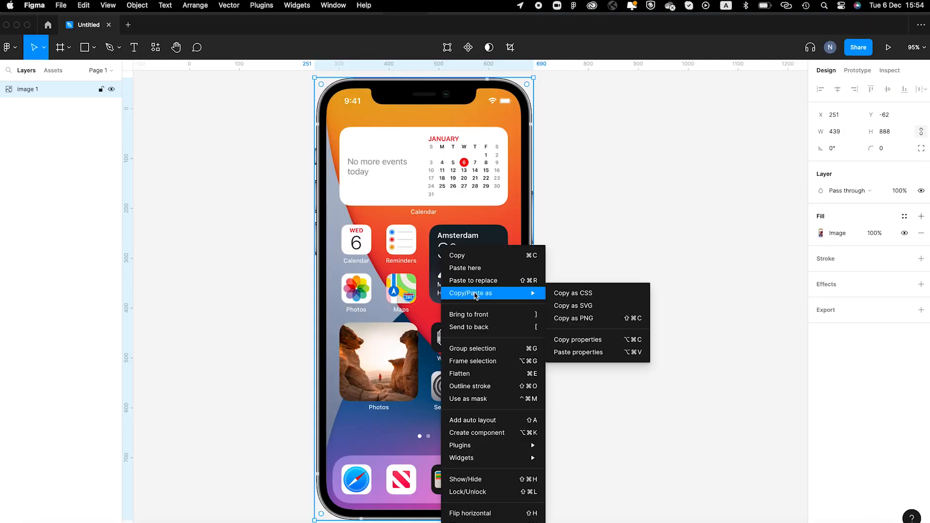
left_click(593, 318)
key("super+Tab")
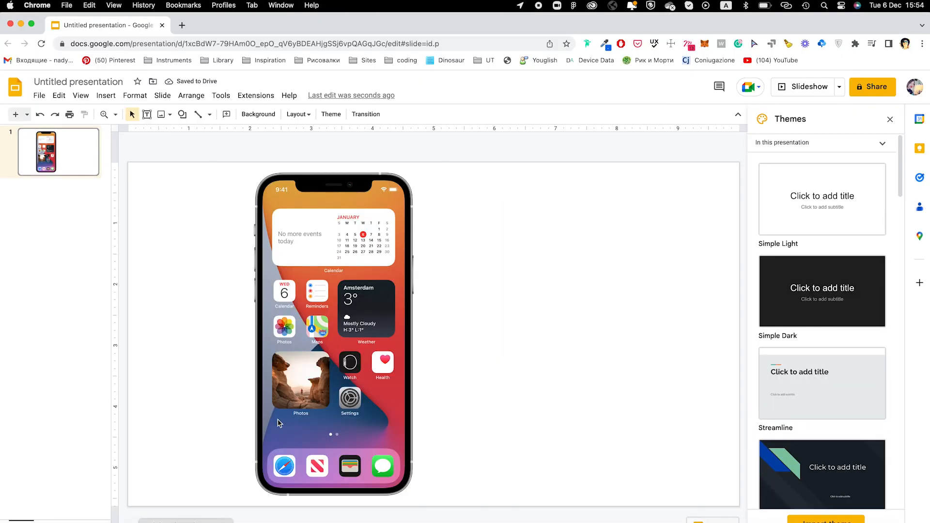
key("super+v")
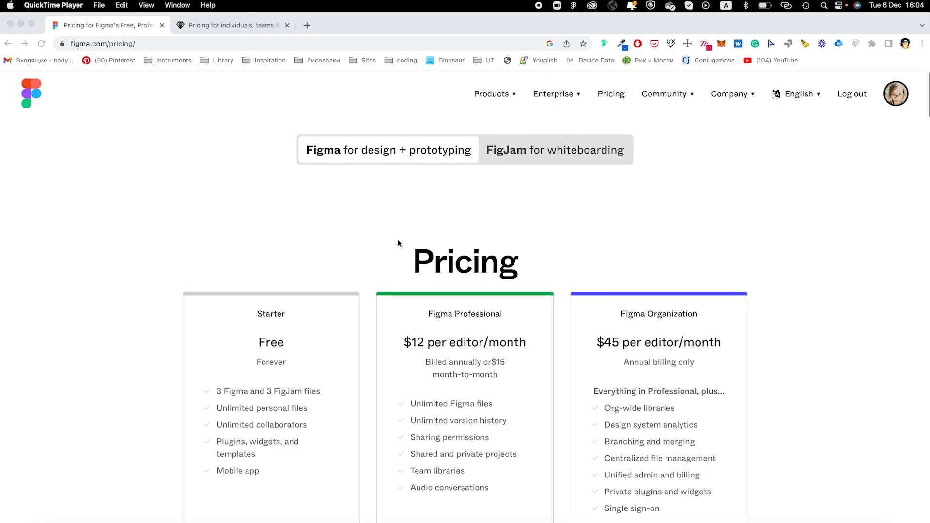
scroll(399, 244, "down", 1)
scroll(399, 244, "down", 3)
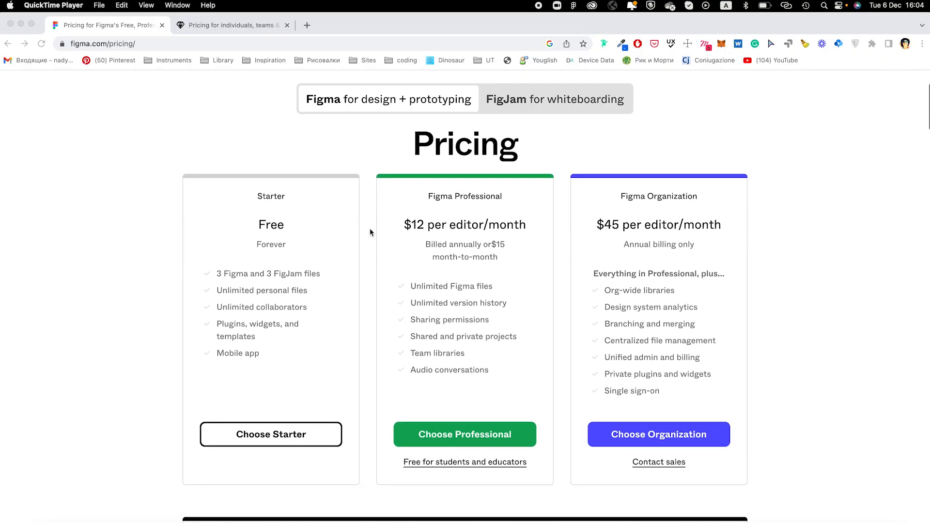
left_click(325, 293)
left_click_drag(264, 222, 349, 285)
left_click(395, 243)
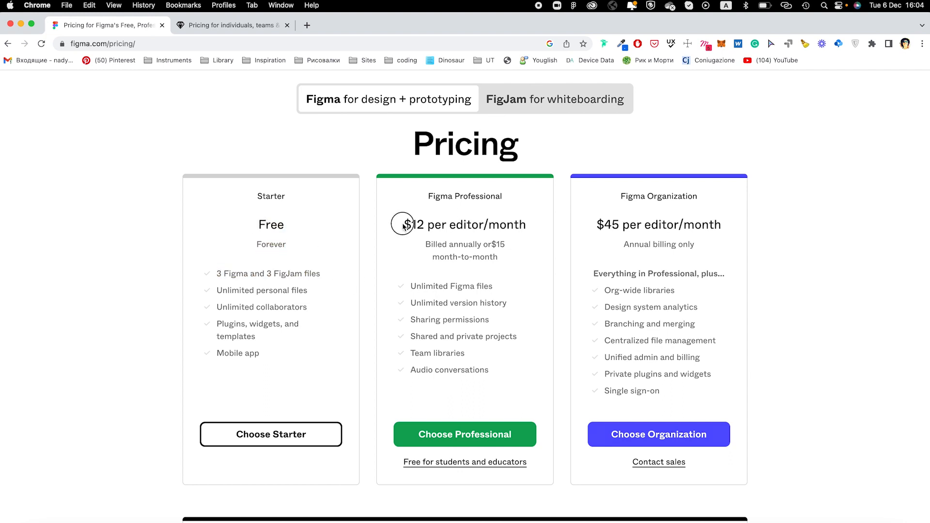
left_click_drag(404, 227, 551, 227)
left_click(570, 146)
- Switch to the sketch.com/pricing tab and repeatedly highlight the '30 days free, no credit card required' tagline
key("ctrl+Tab")
mouse_move(310, 216)
left_mouse_down()
mouse_move(576, 214)
mouse_move(718, 231)
mouse_move(596, 215)
left_mouse_up()
left_click(514, 213)
left_click_drag(310, 215, 644, 224)
left_click(605, 234)
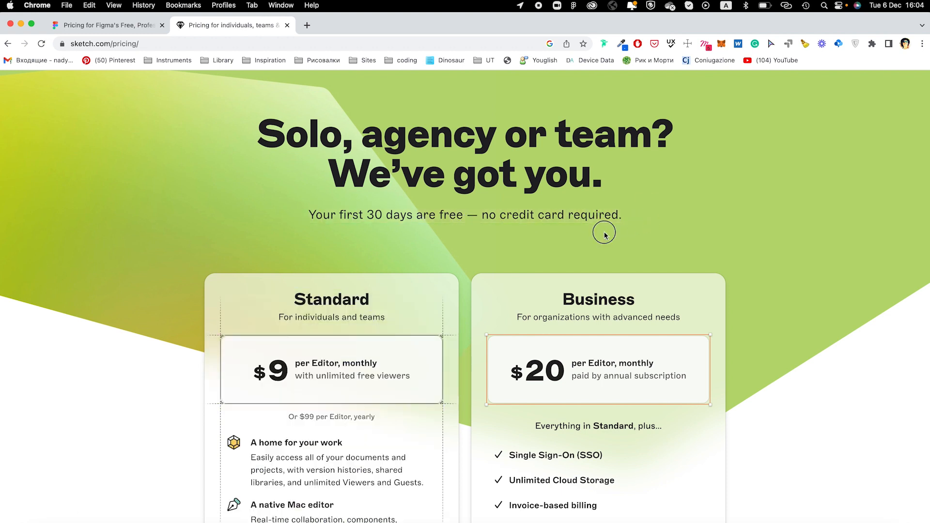
left_click_drag(312, 213, 589, 211)
left_click(613, 214)
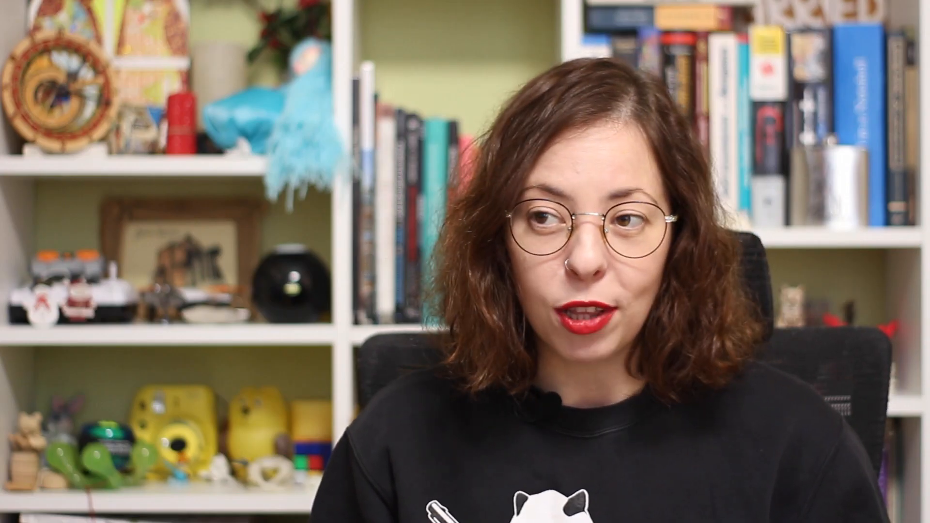